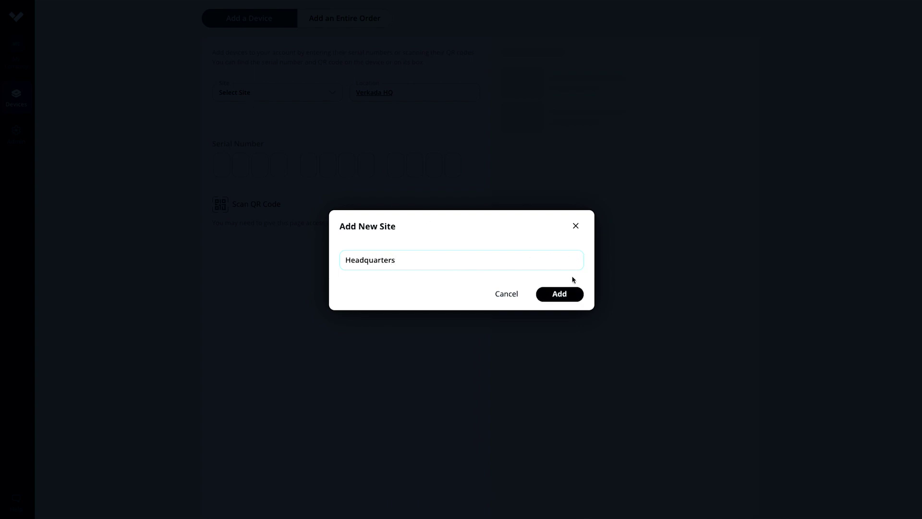
Create the new site Headquarters and confirm Verkada HQ as its location.
left_click(572, 294)
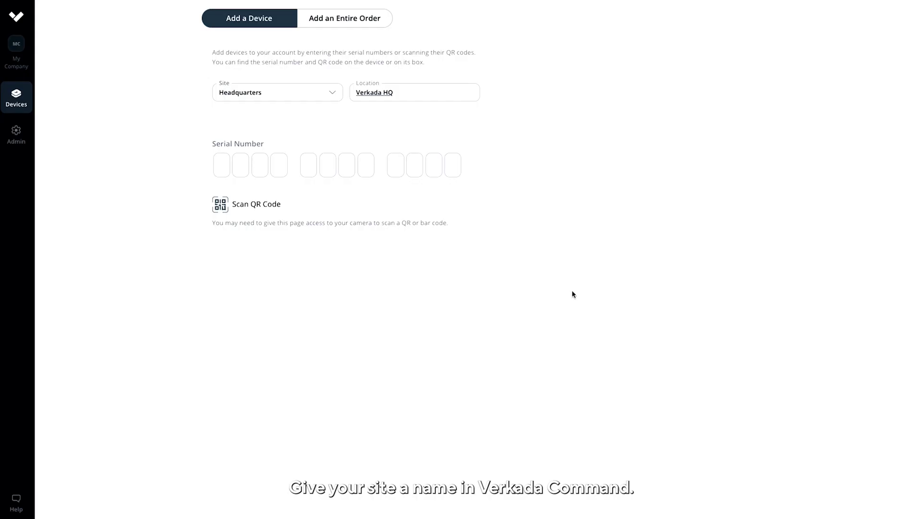
left_click(427, 93)
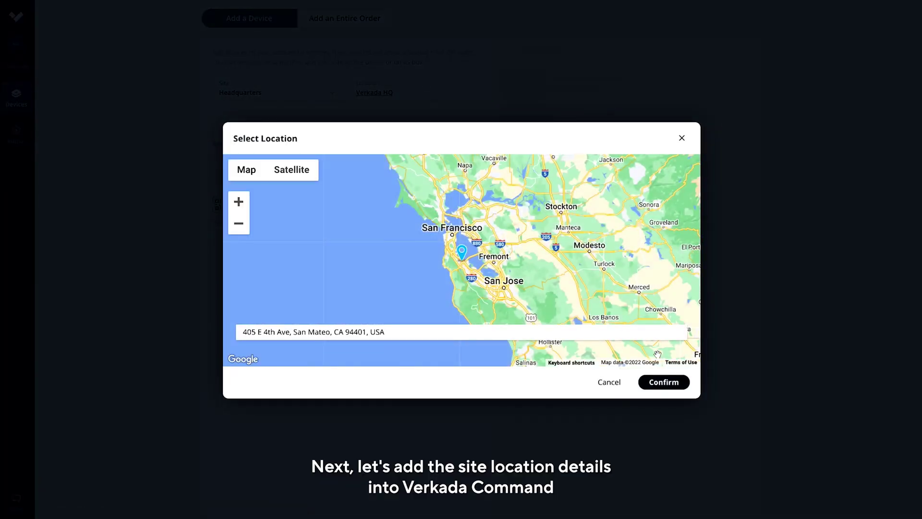
left_click(674, 384)
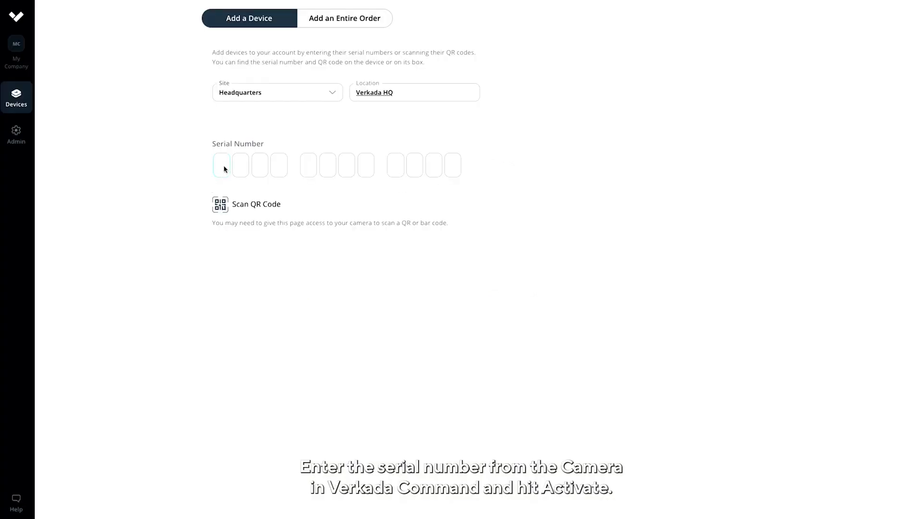
Add the CM41 camera to the Headquarters site by its serial number and activate it.
key("ctrl+v")
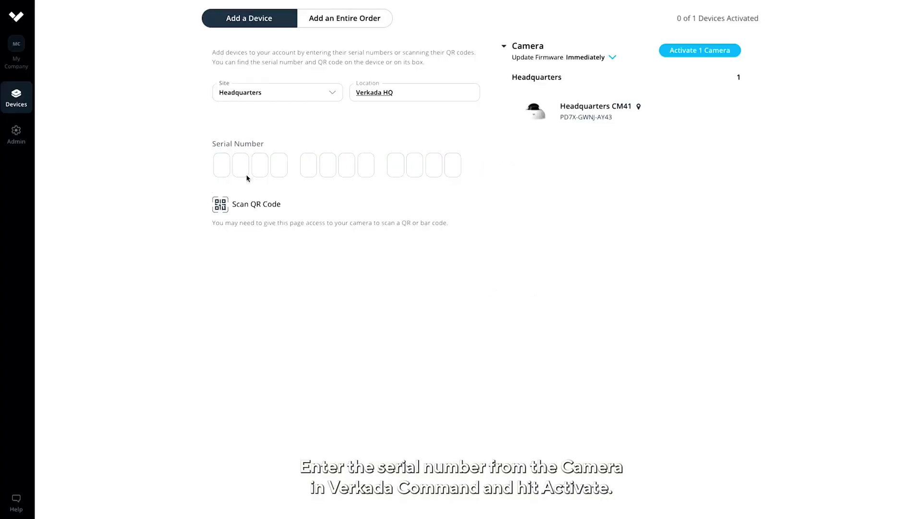
left_click(717, 52)
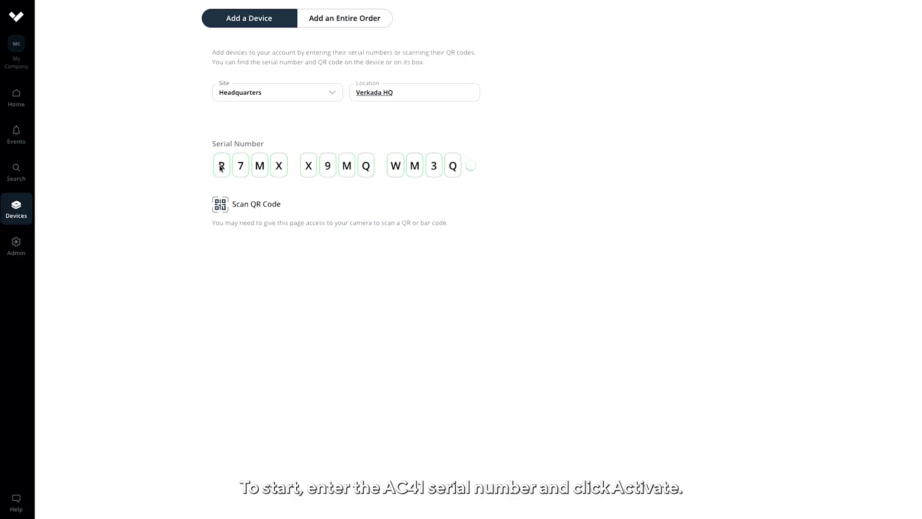
Activate the AC41 access controller at site Headquarters, location Headquarters / 1, with the device name HQ Door Controller.
left_click(718, 85)
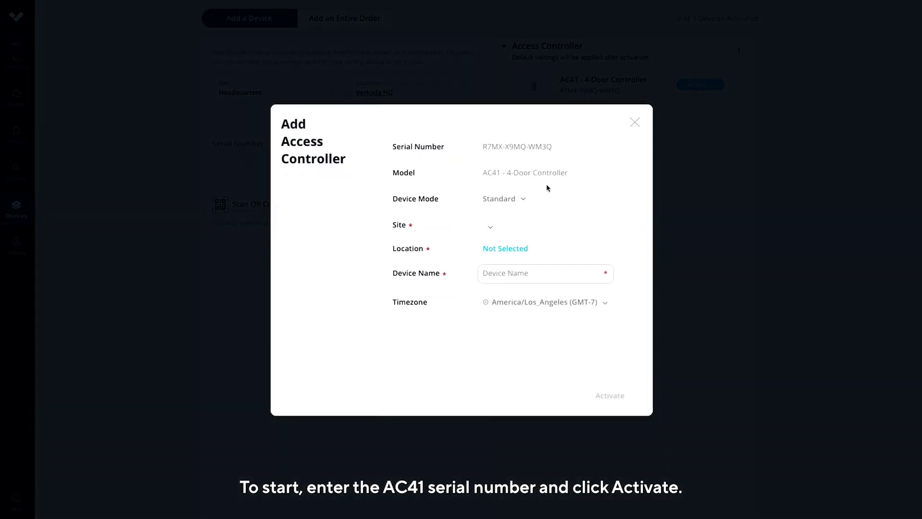
left_click(491, 228)
left_click(512, 246)
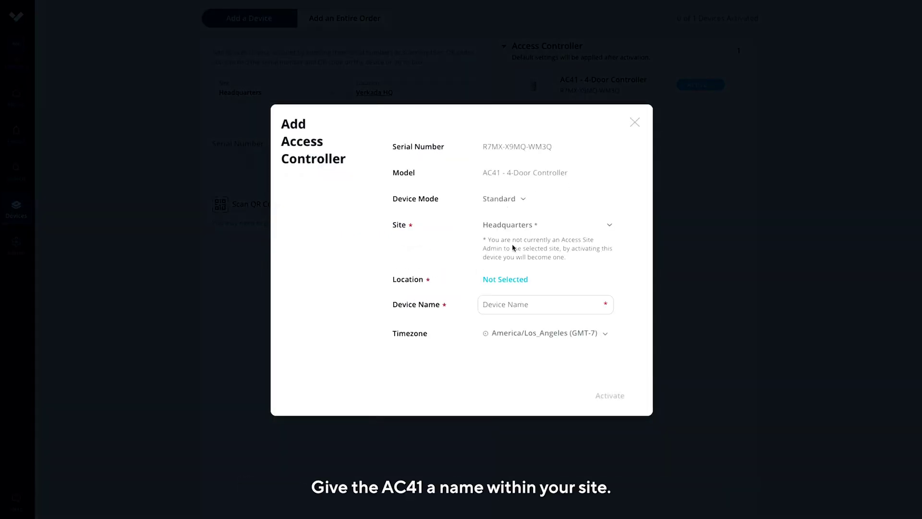
left_click(535, 306)
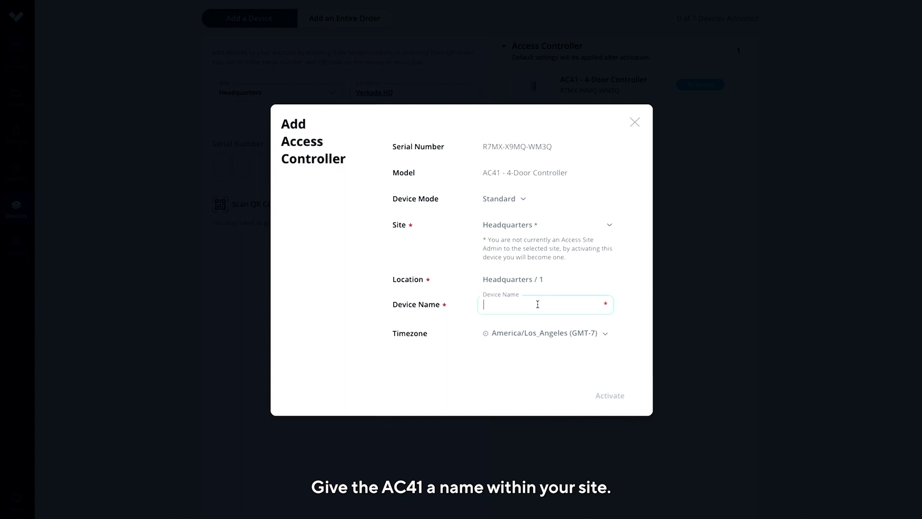
type("HQ Co")
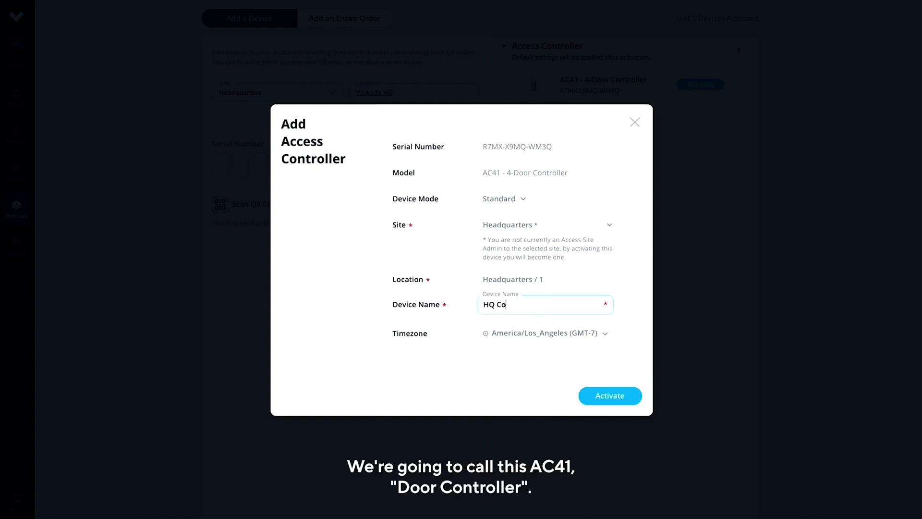
type(" Door C")
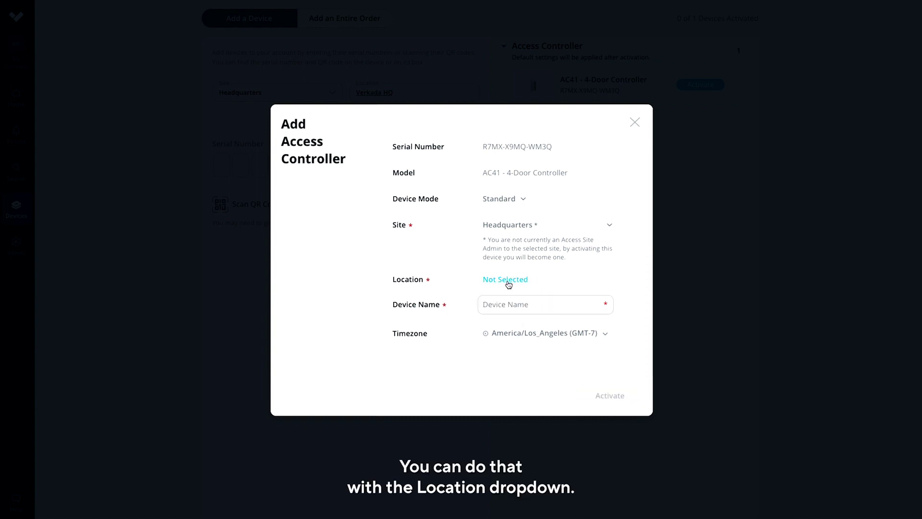
left_click(505, 280)
left_click(380, 289)
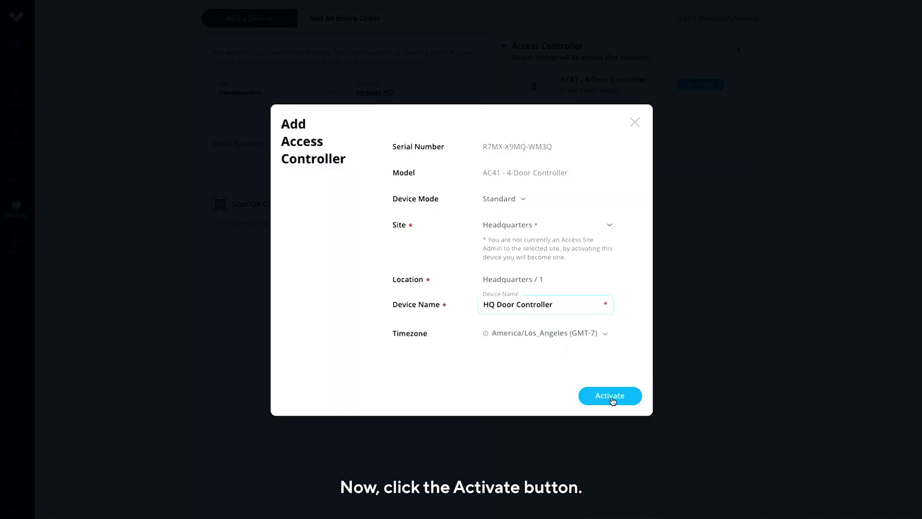
left_click(610, 397)
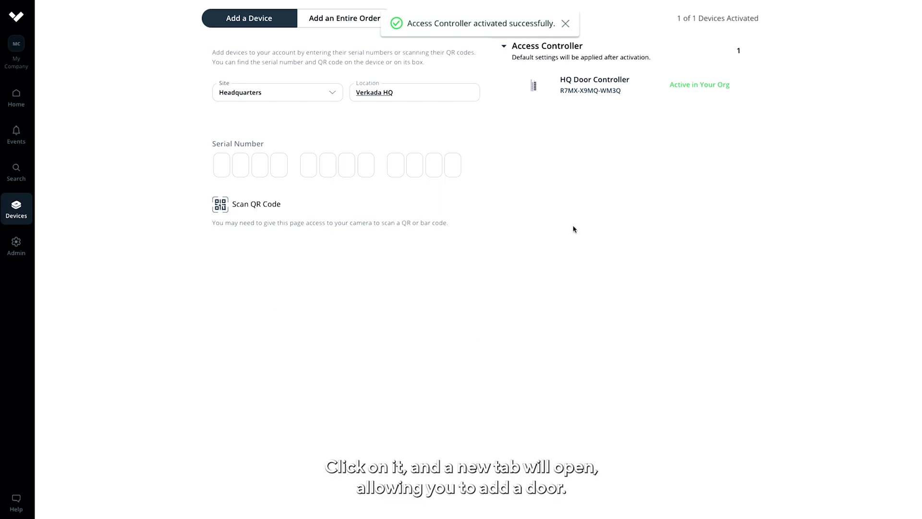
Start a door in Door Slot 1 of HQ Door Controller, with nearby camera Headquarters CM41 and the name Door One.
left_click(608, 80)
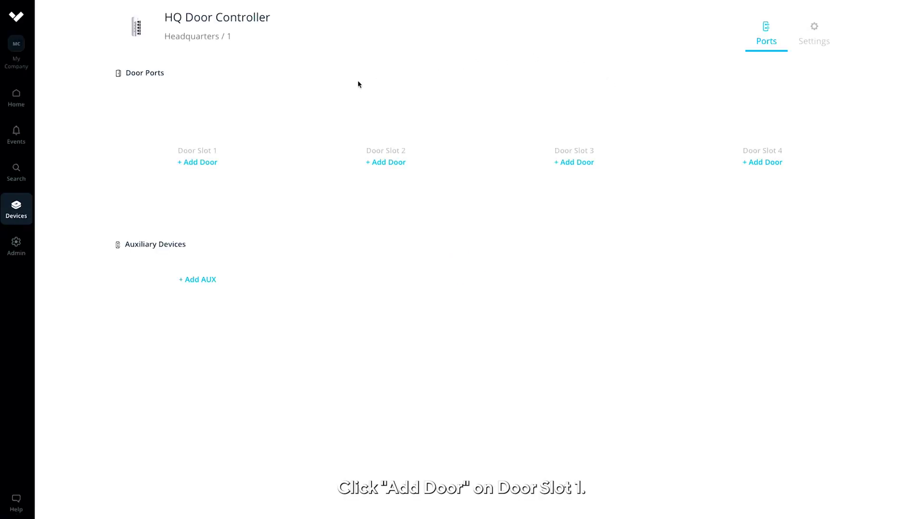
left_click(207, 163)
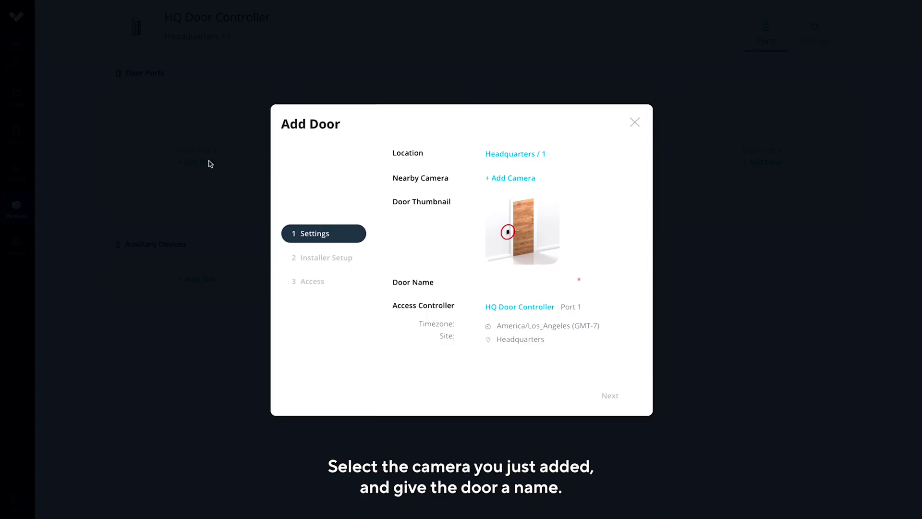
left_click(525, 177)
left_click(365, 226)
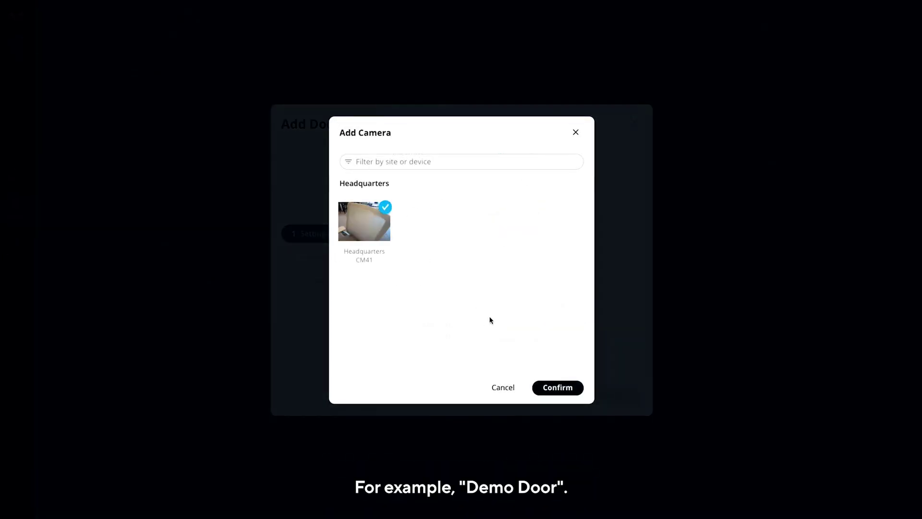
left_click(566, 391)
type("Door One")
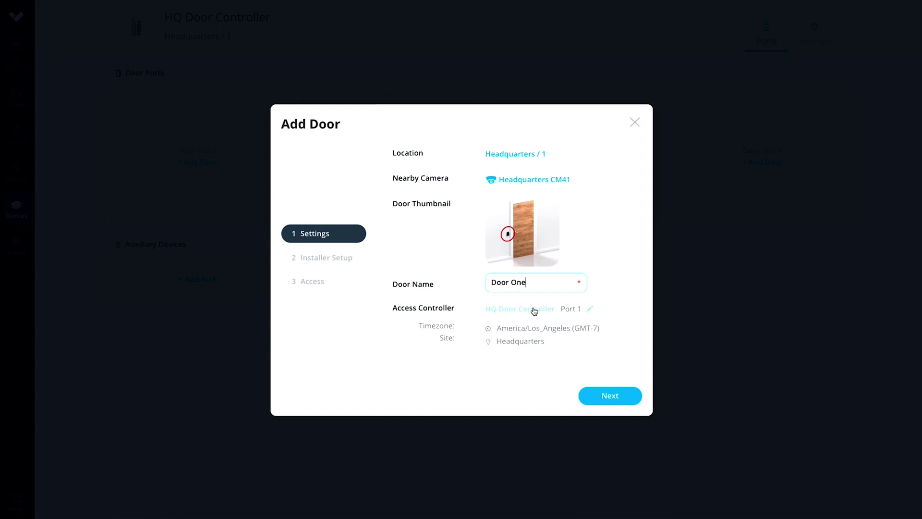
left_click(633, 402)
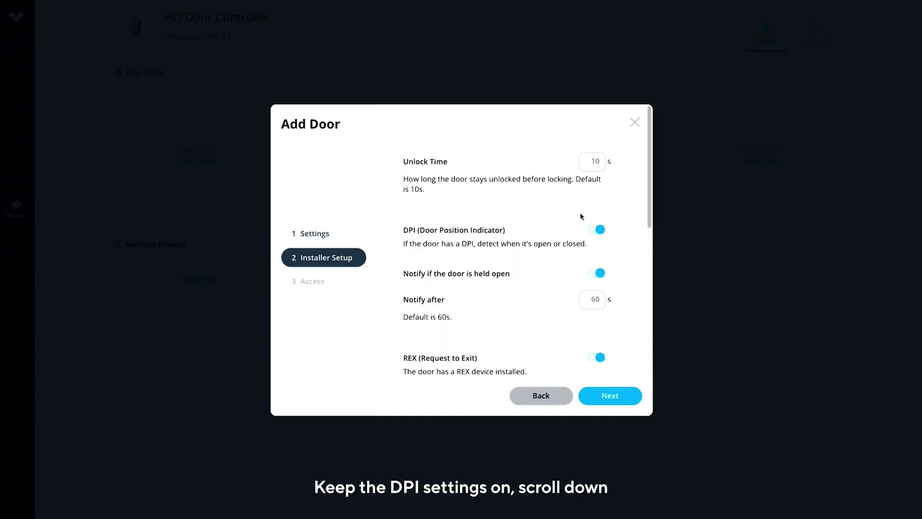
Enable REX unlocks door and the forced-open (DFO) notification in the door's installer setup, and finish adding the door.
scroll(580, 216, "down", 5)
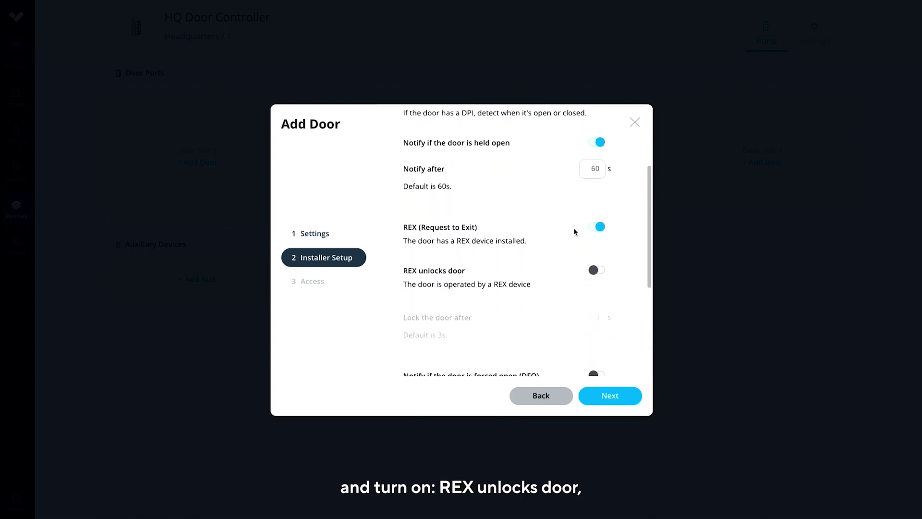
left_click(596, 263)
scroll(624, 265, "down", 3)
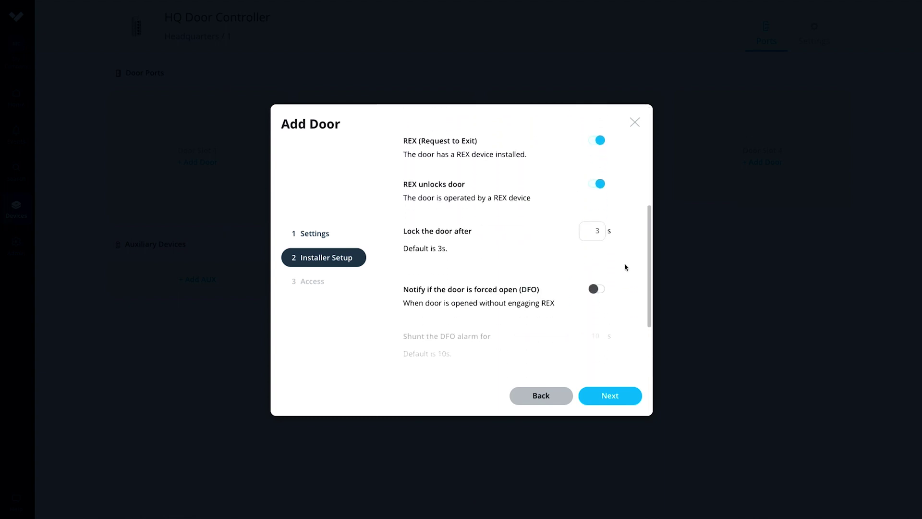
scroll(624, 260, "down", 3)
left_click(596, 227)
scroll(622, 243, "down", 2)
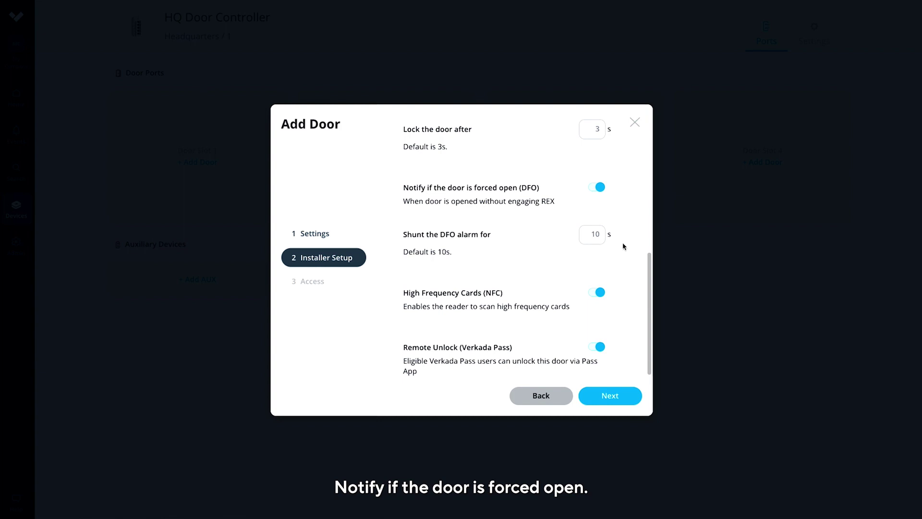
left_click(628, 397)
left_click(629, 397)
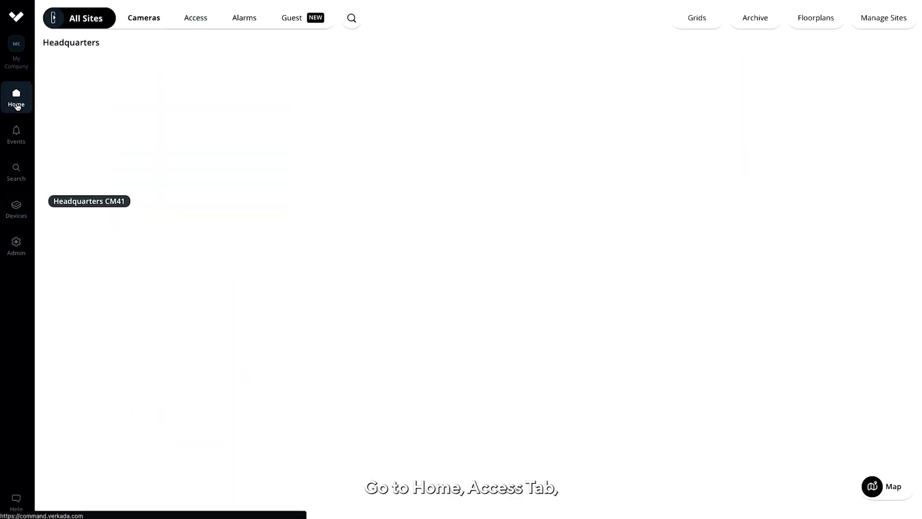
Start a new access level for the Headquarters site and name it "24/7 - All Access".
left_click(190, 18)
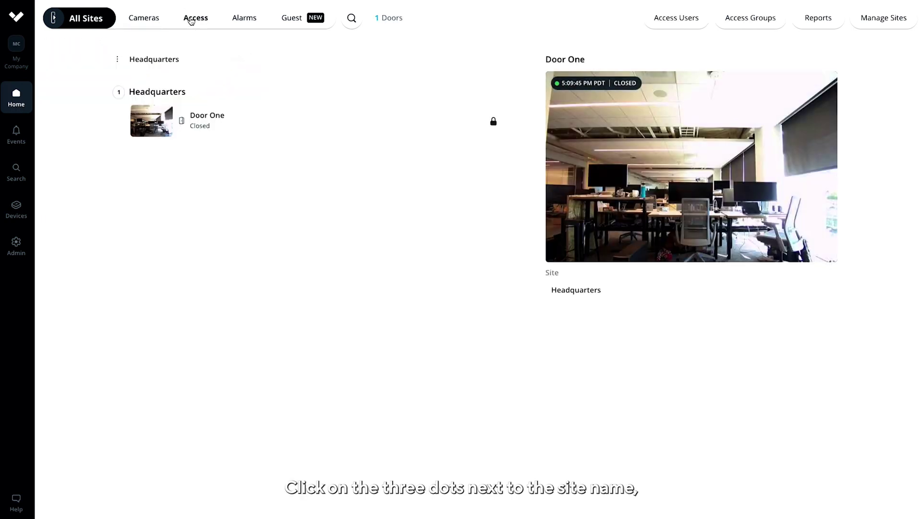
left_click(117, 59)
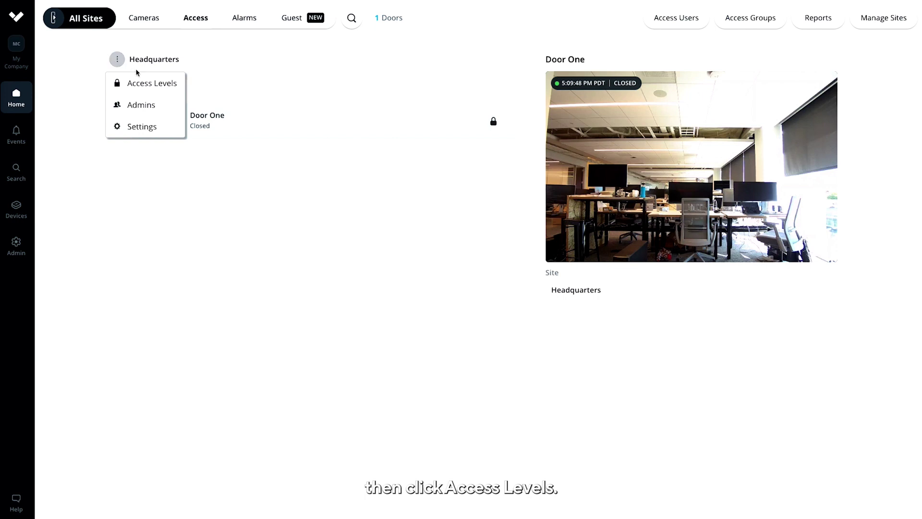
left_click(180, 89)
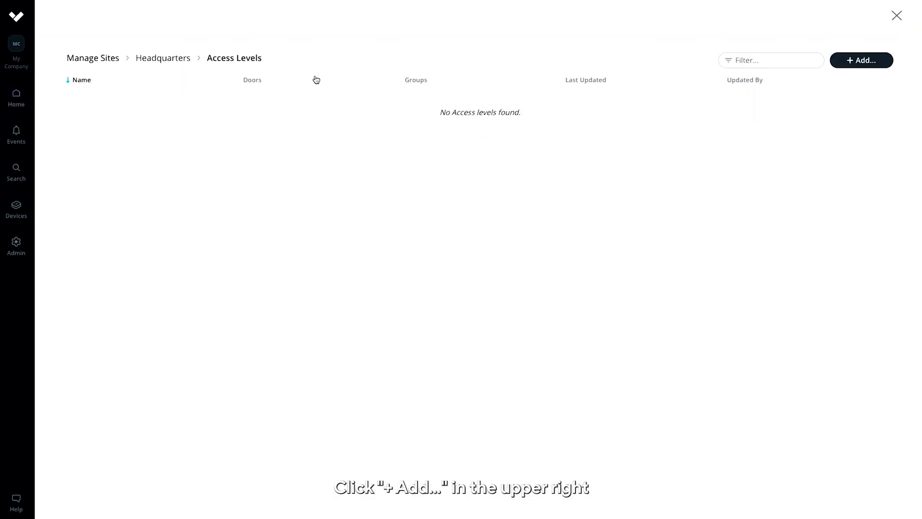
left_click(889, 60)
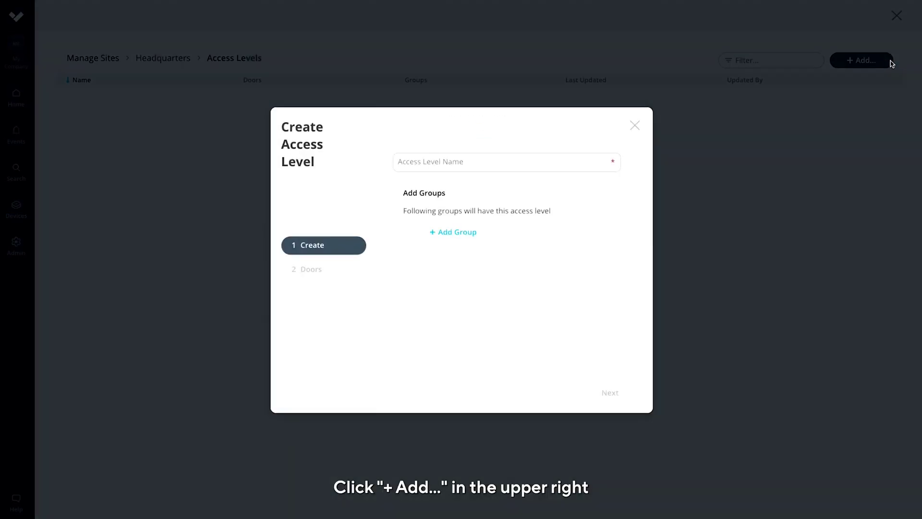
left_click(545, 161)
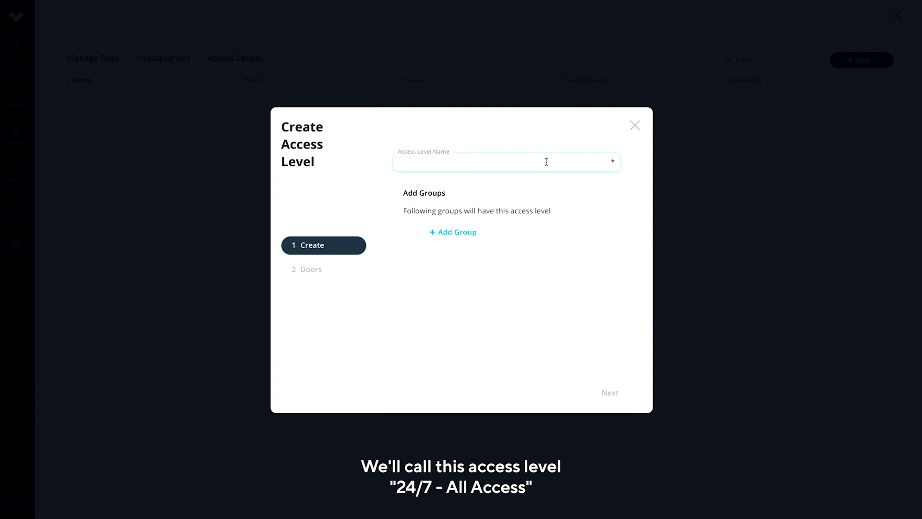
type("24/7 -")
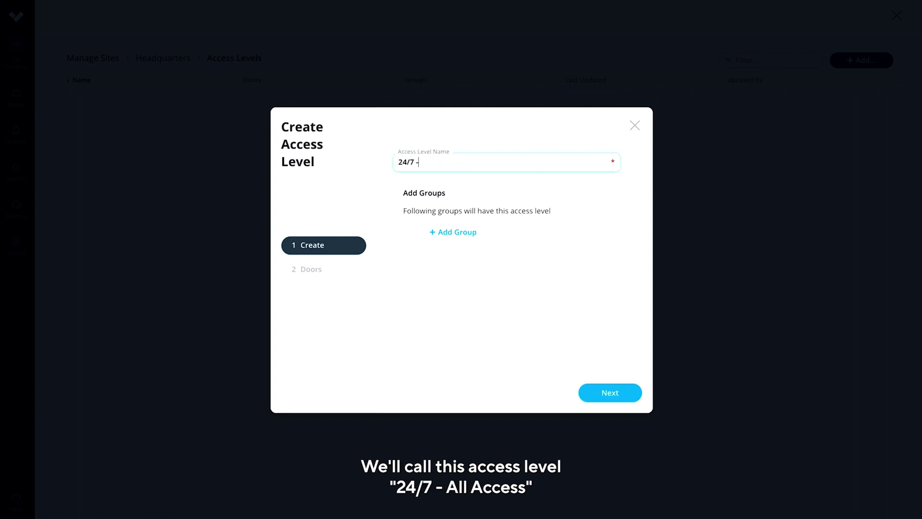
type(" All Acc")
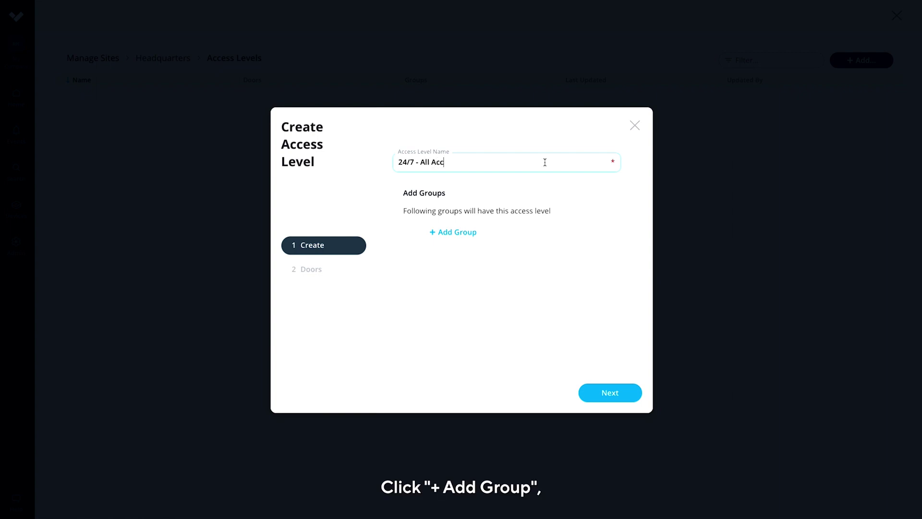
type("ess")
Assign the All Employees group and Door One to the access level and finish creating it.
left_click(467, 233)
left_click(461, 253)
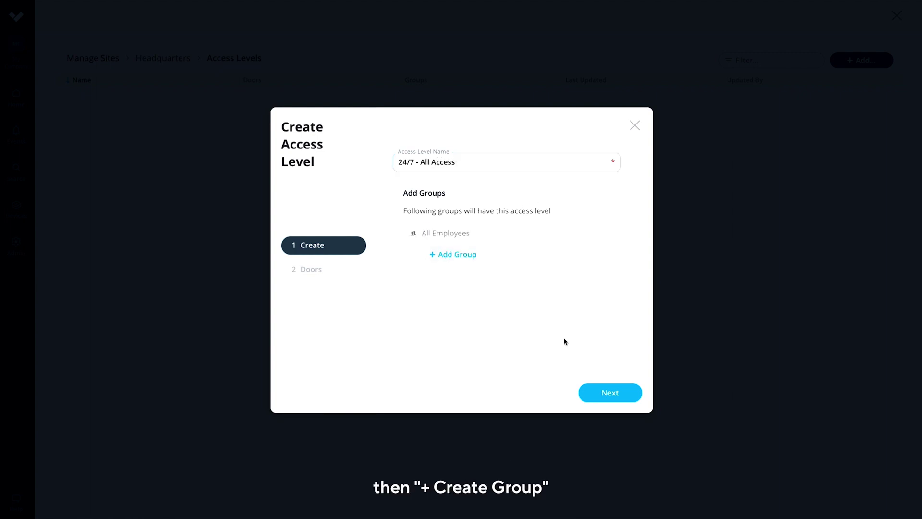
left_click(619, 391)
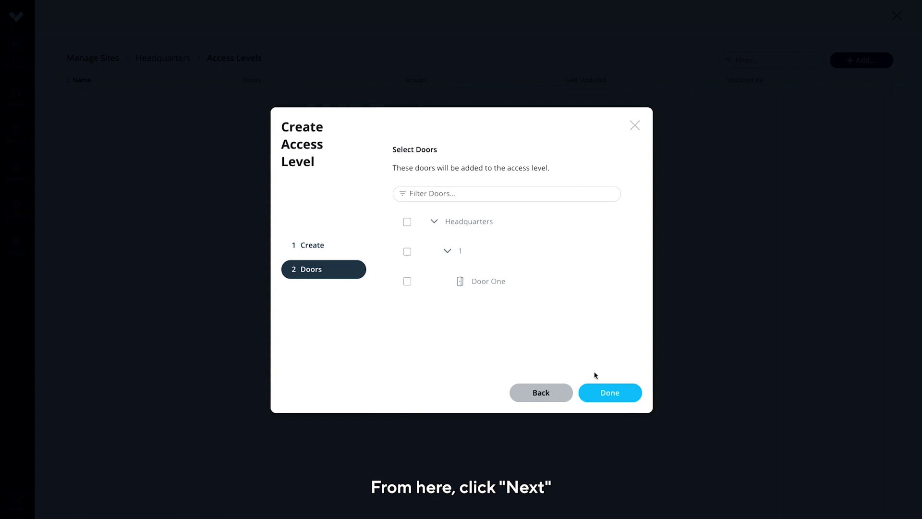
left_click(407, 281)
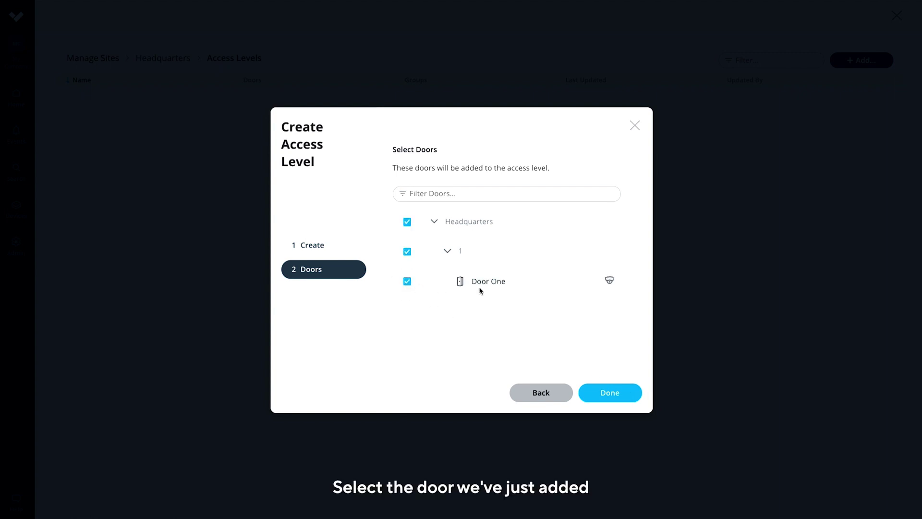
left_click(622, 396)
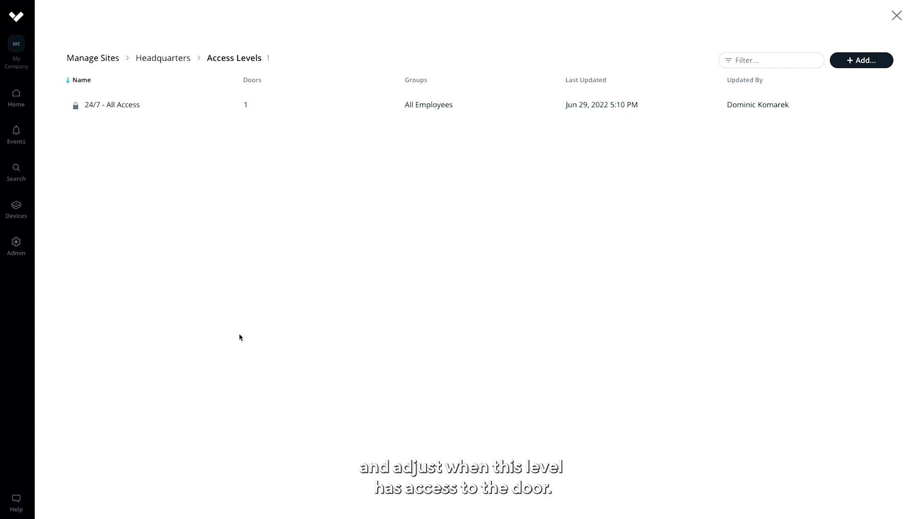
Review the weekly schedule of the 24/7 - All Access level, and open the list of access users.
left_click(146, 105)
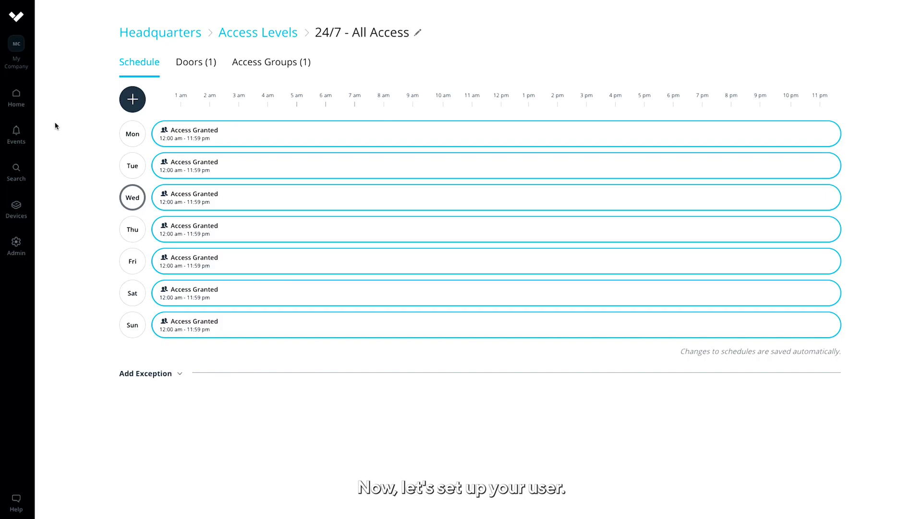
left_click(21, 98)
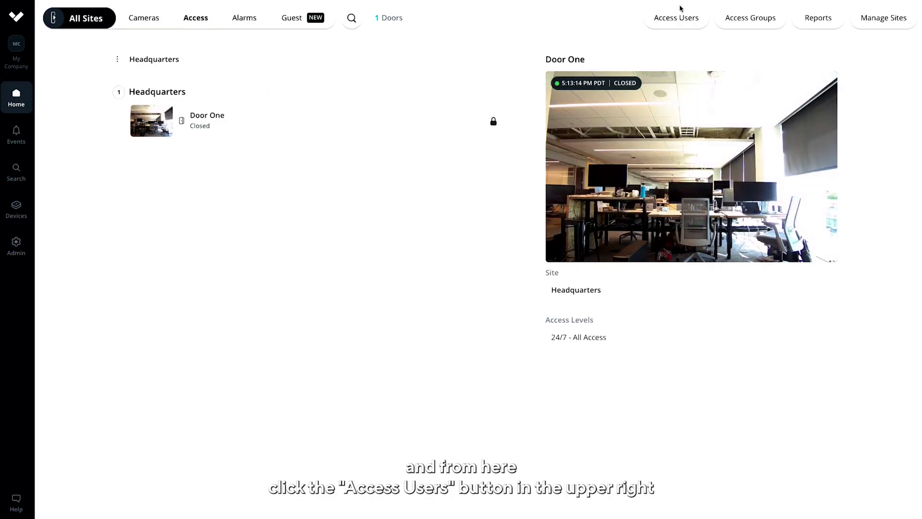
left_click(697, 23)
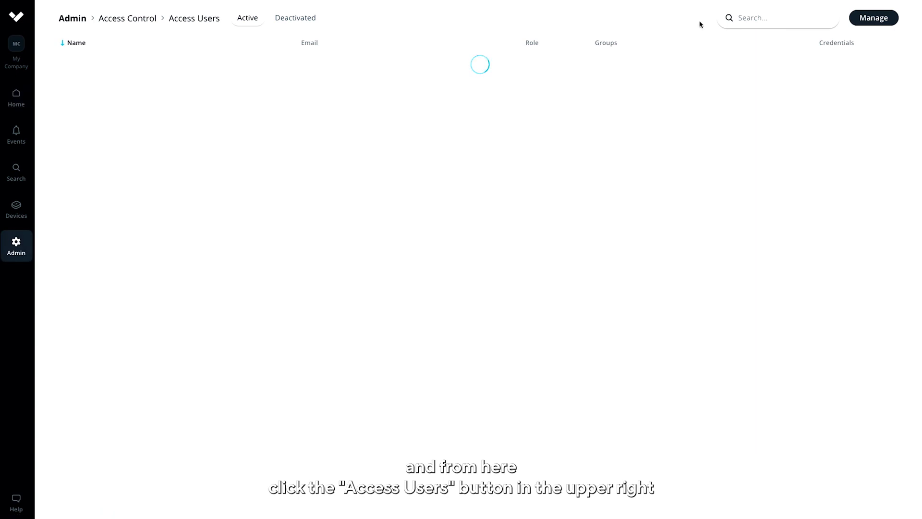
Add a new card to the access user's credentials by scanning it at Door One.
left_click(463, 70)
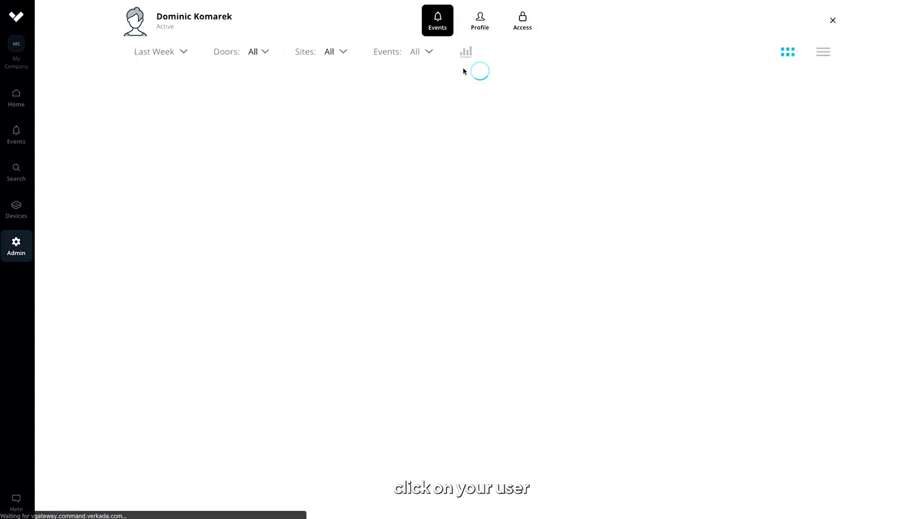
left_click(484, 26)
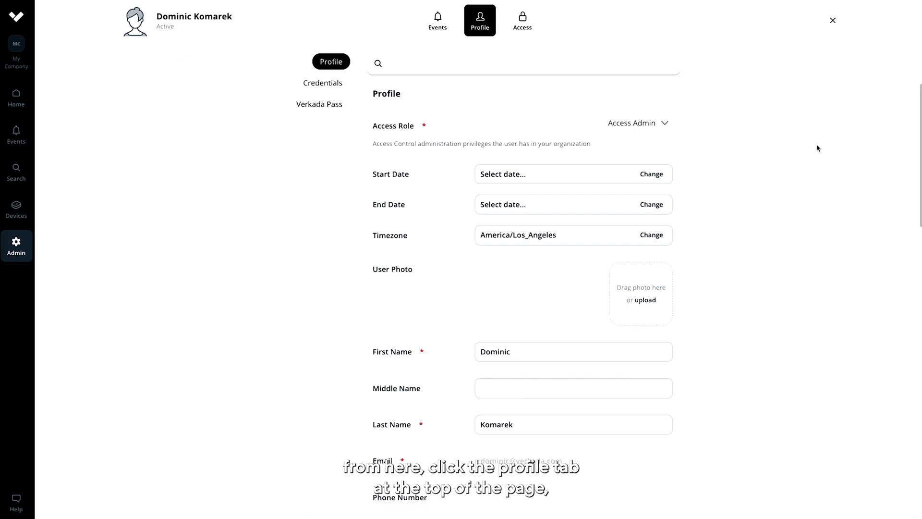
scroll(819, 148, "down", 12)
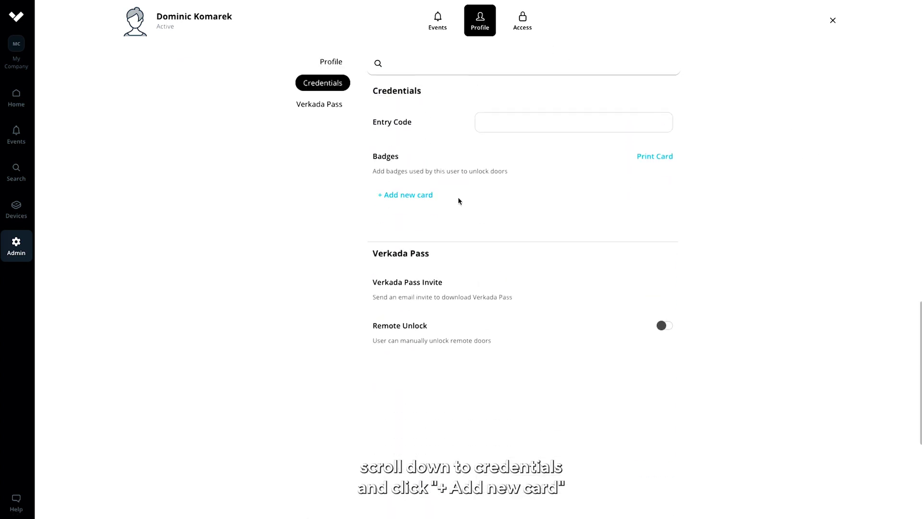
left_click(414, 199)
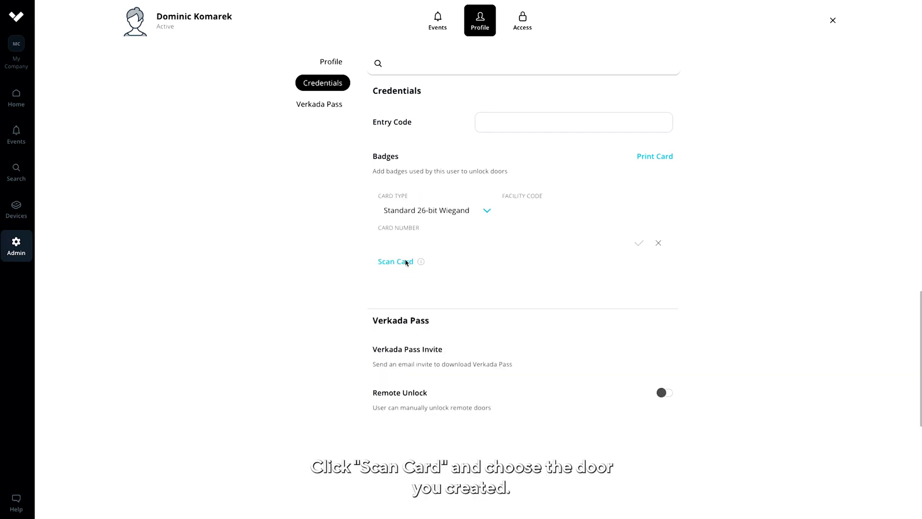
left_click(405, 262)
left_click(531, 204)
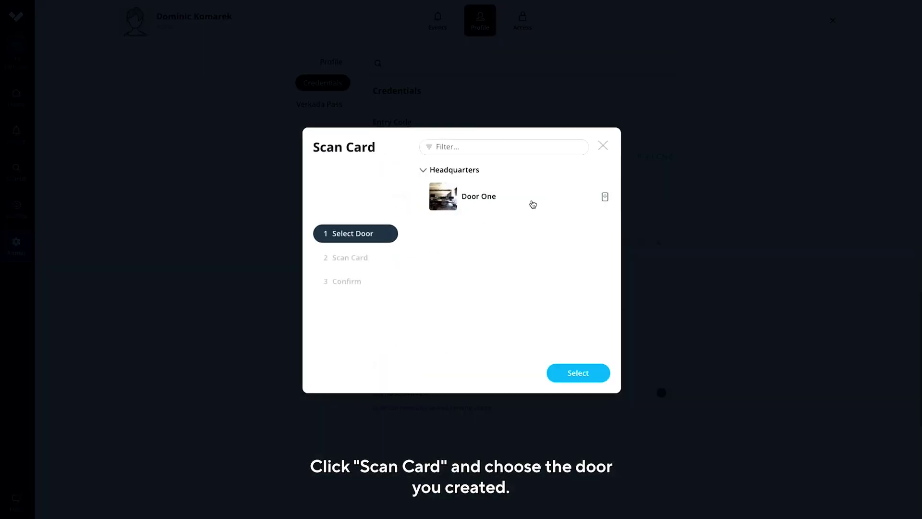
left_click(587, 380)
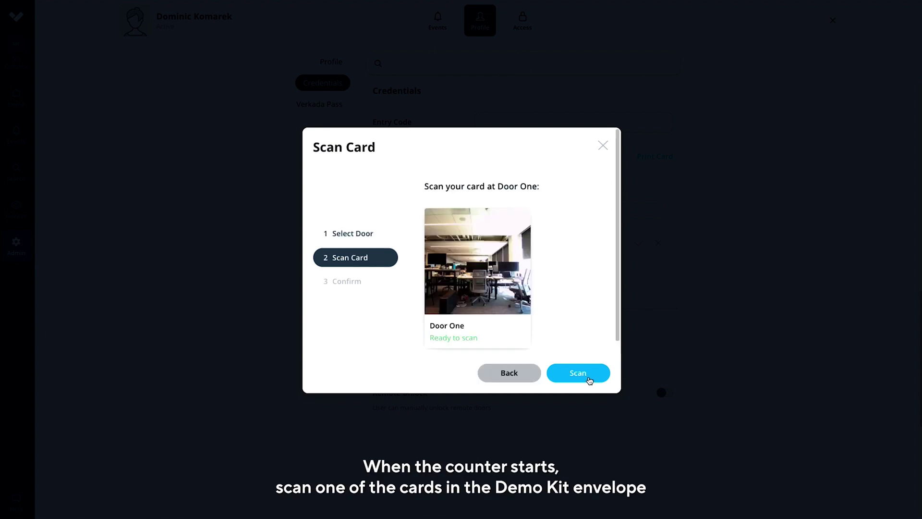
left_click(593, 376)
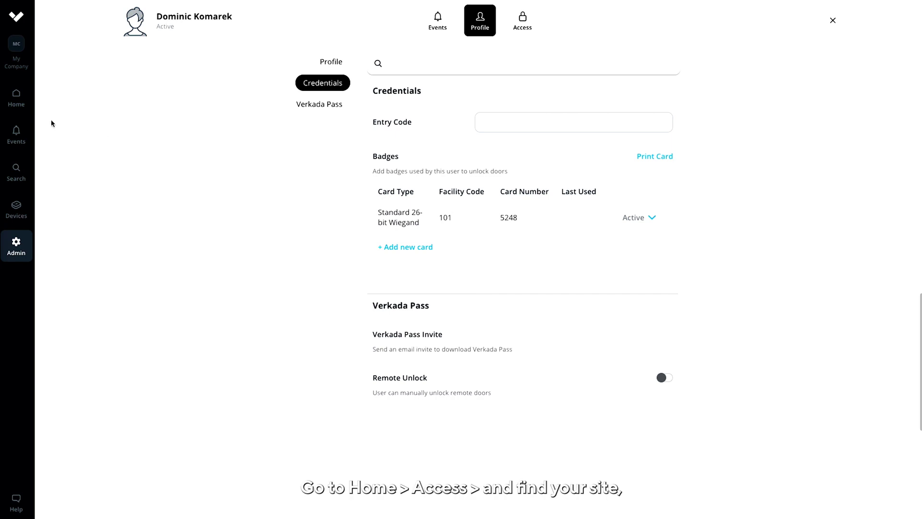
Start a new lockdown scenario in the access settings of the Headquarters site.
left_click(17, 101)
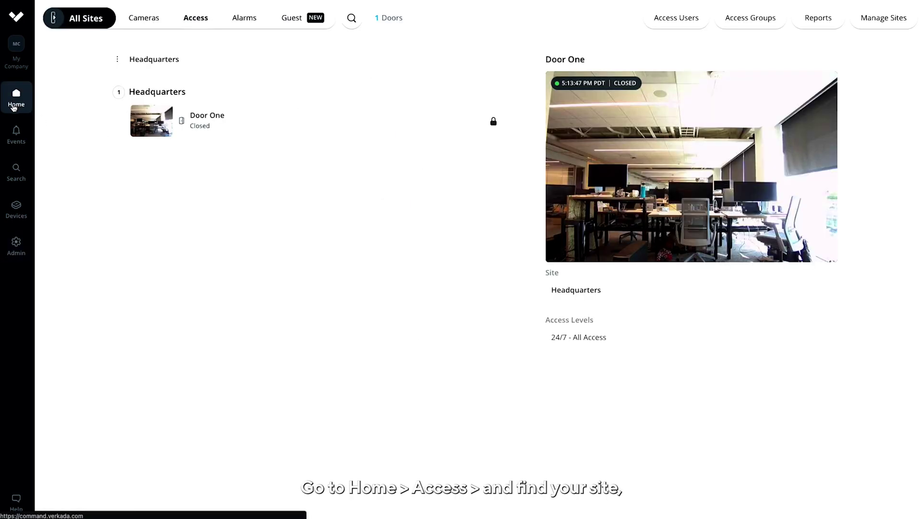
left_click(117, 59)
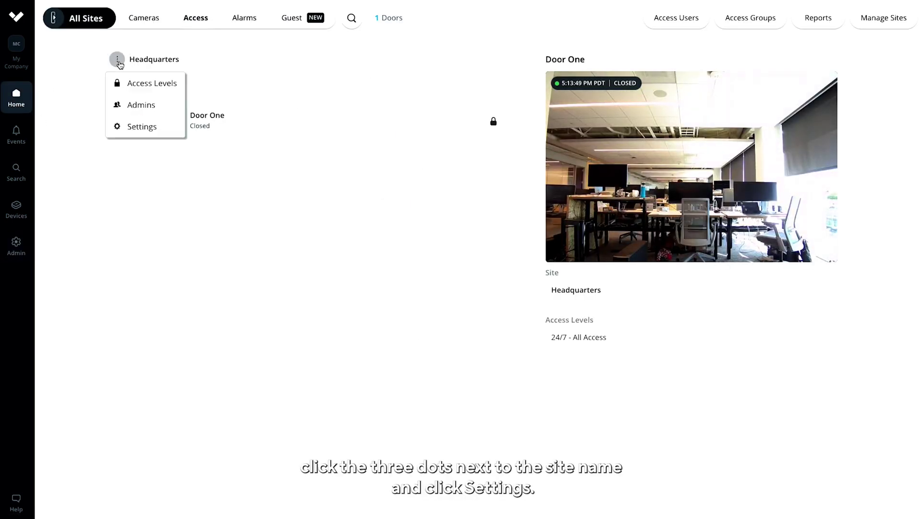
left_click(143, 126)
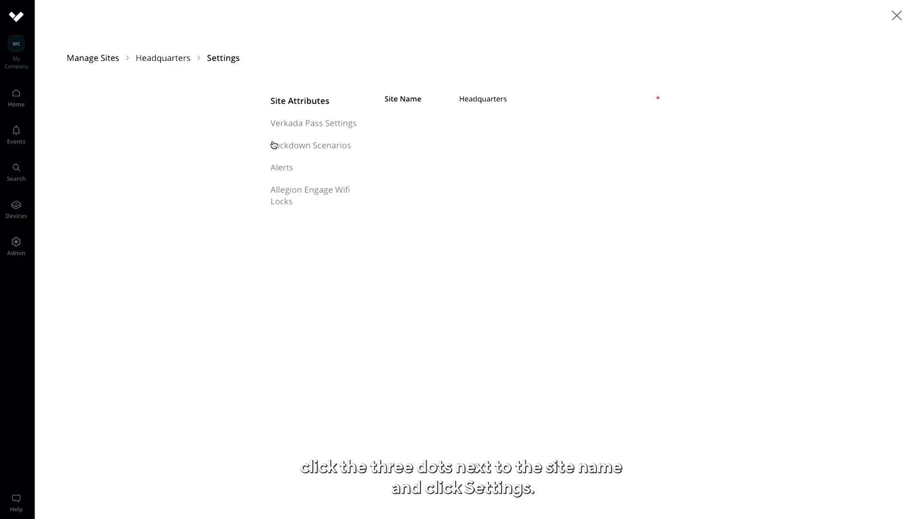
left_click(343, 152)
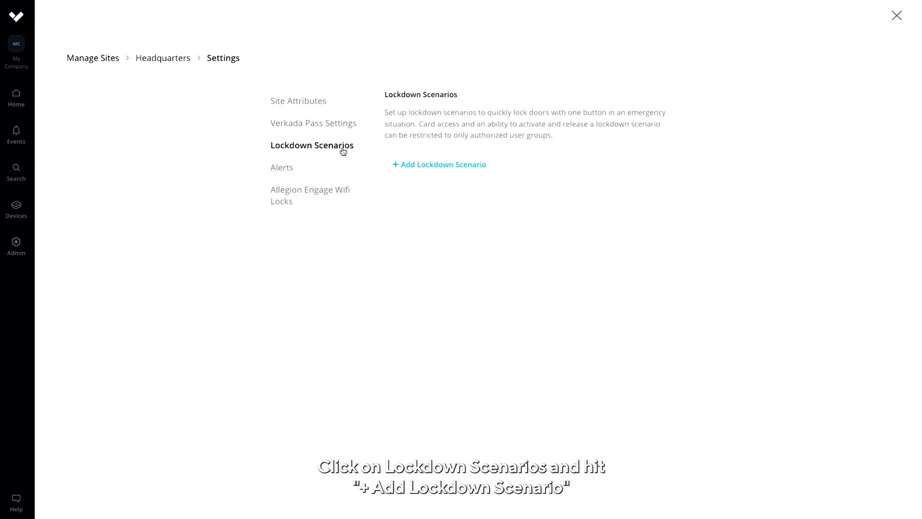
left_click(486, 167)
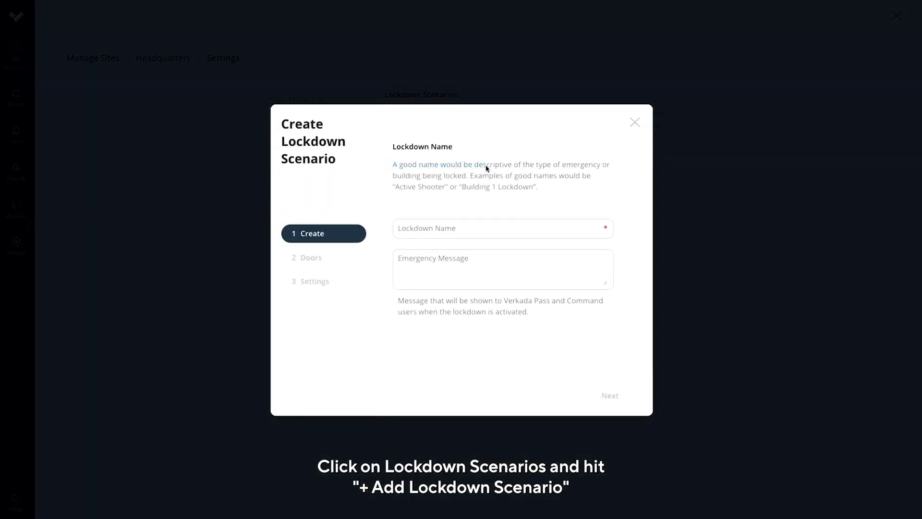
Name the lockdown "Emergency Lockdown" and set its emergency message to "This is a demo lockdown".
left_click(470, 228)
type("Emergency Lockdown")
key("Tab")
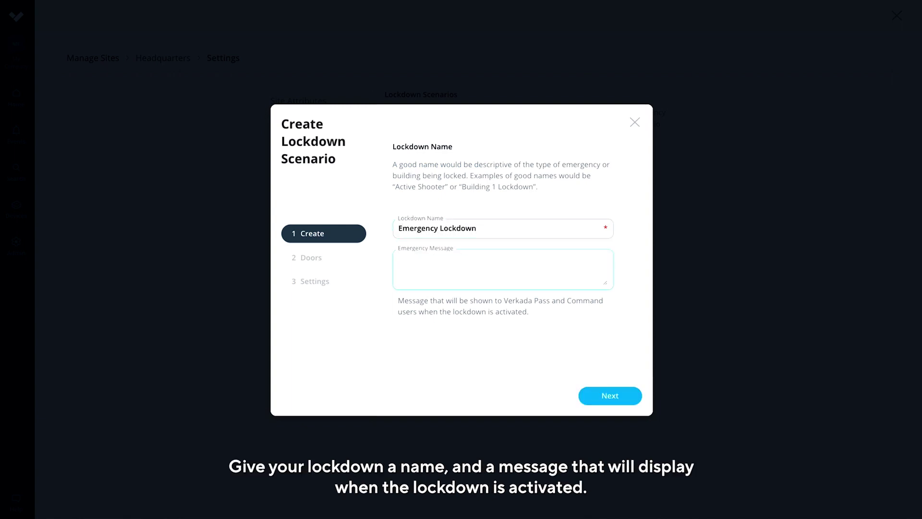
type("This is a demo lockdown")
left_click(628, 397)
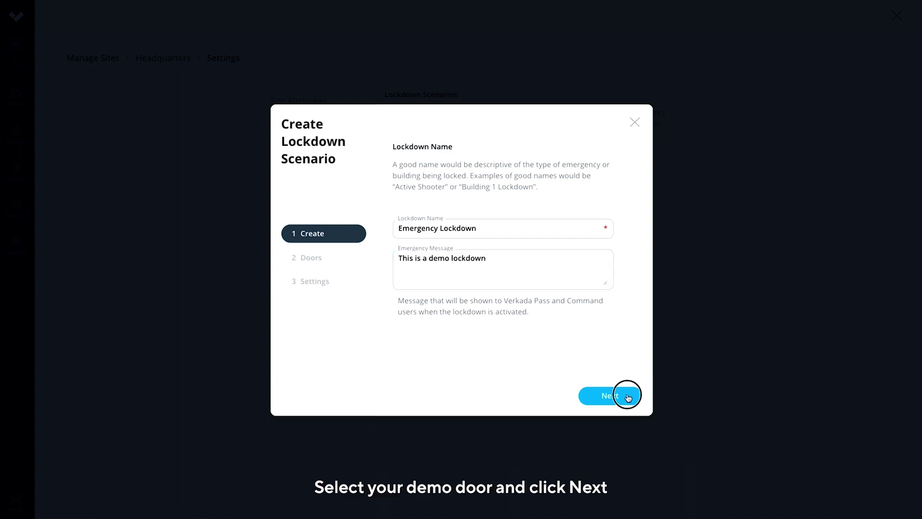
Assign Door One to the lockdown, allow the All Employees group to activate it, and finish creating the scenario.
left_click(407, 330)
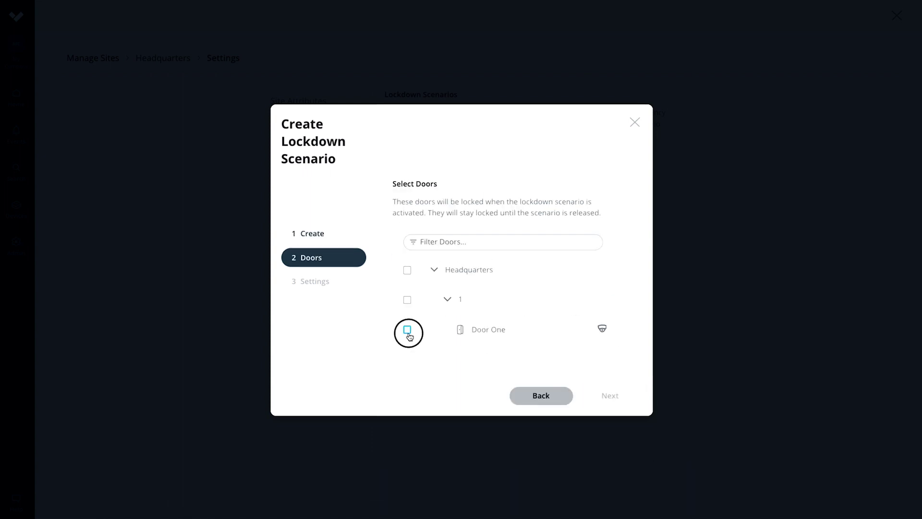
mouse_move(603, 332)
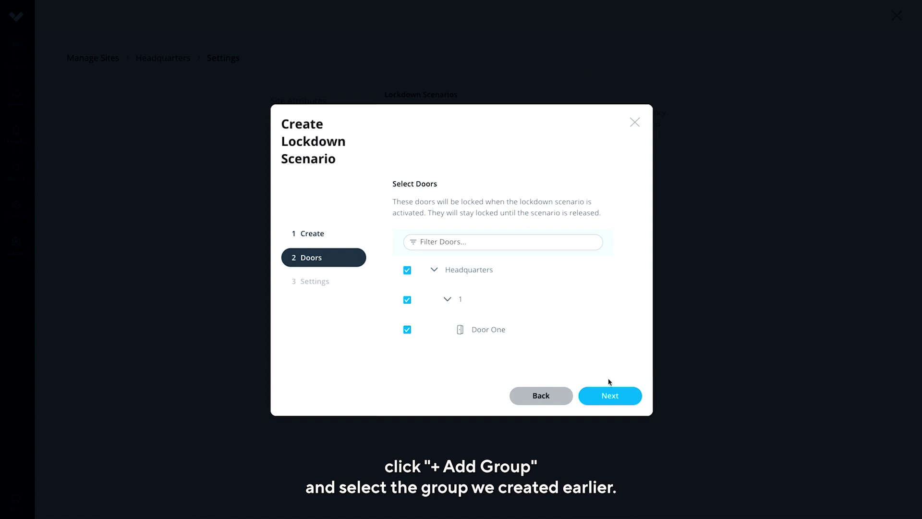
left_click(617, 395)
left_click(456, 169)
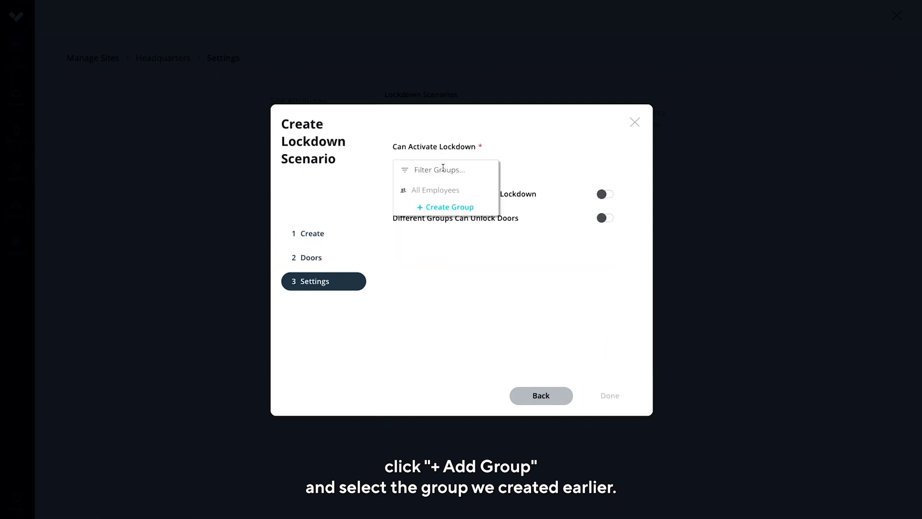
left_click(457, 188)
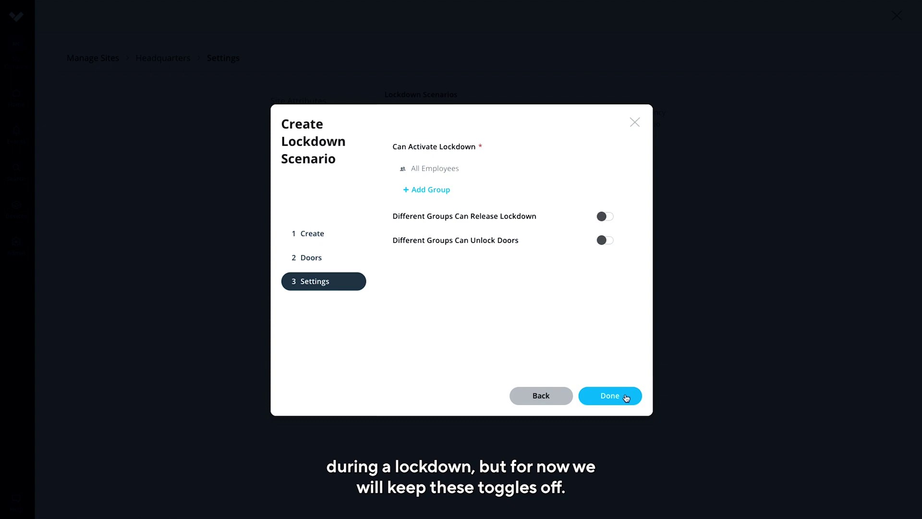
left_click(625, 397)
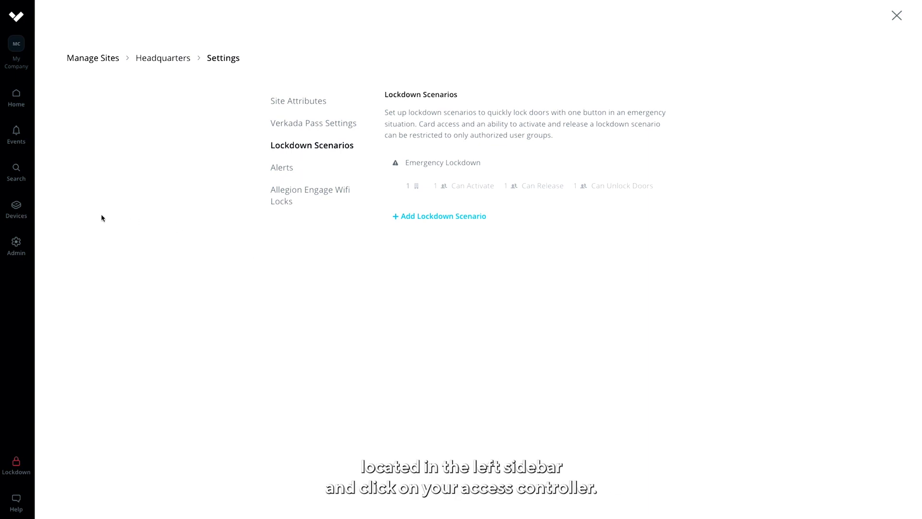
Add an auxiliary device of type Input Lockdown to the HQ Door Controller's ports.
left_click(20, 211)
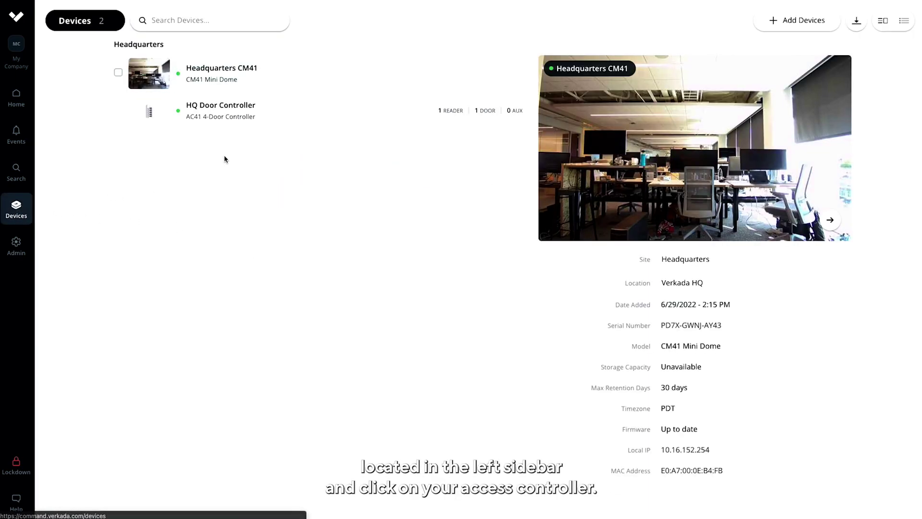
left_click(312, 111)
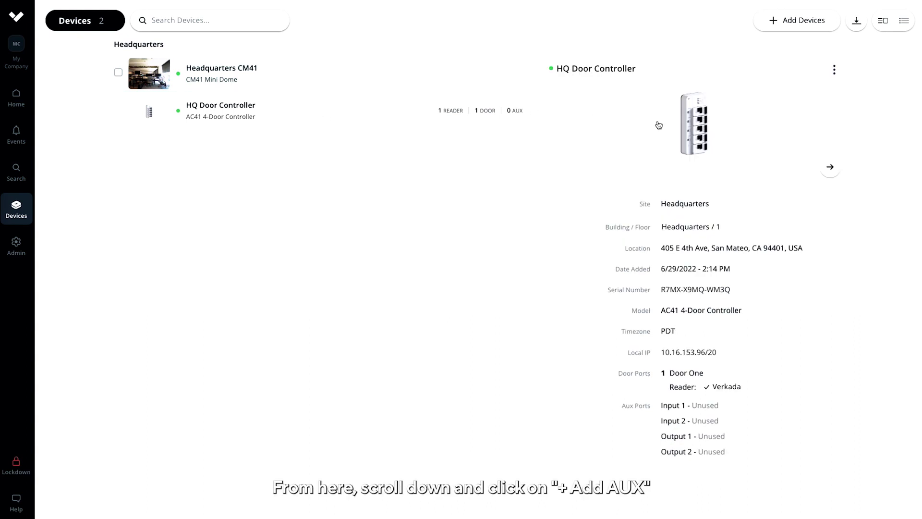
left_click(831, 167)
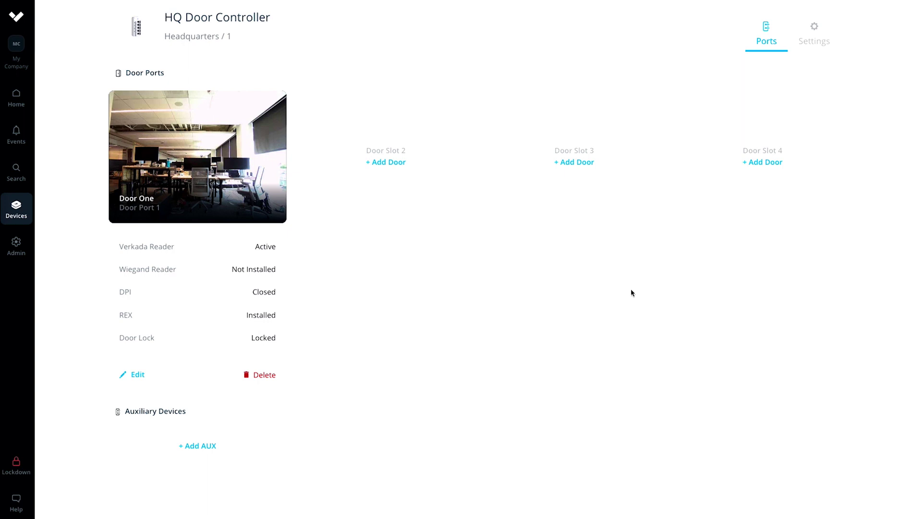
left_click(195, 446)
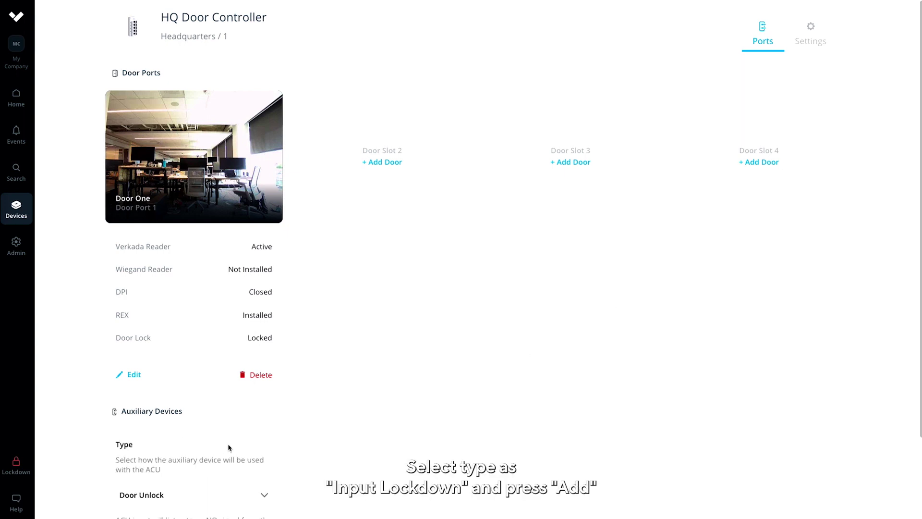
scroll(298, 431, "down", 2)
left_click(260, 407)
left_click(249, 438)
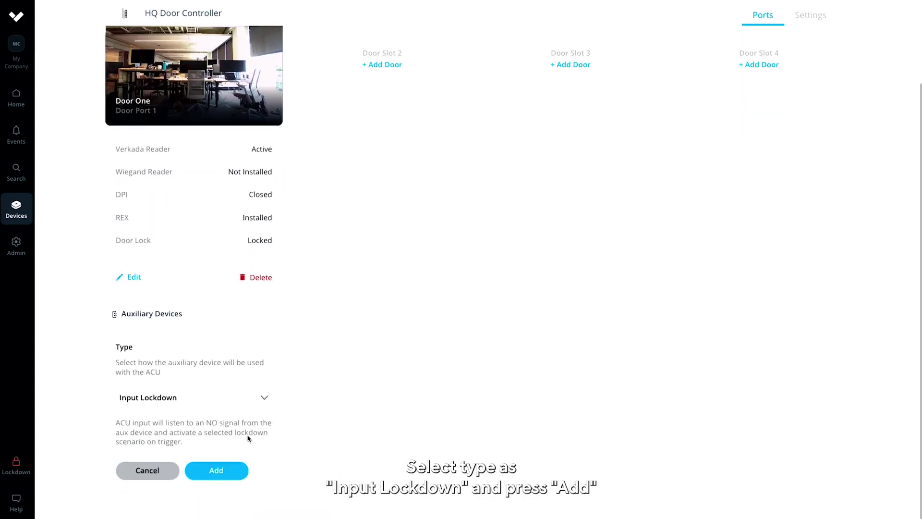
left_click(227, 474)
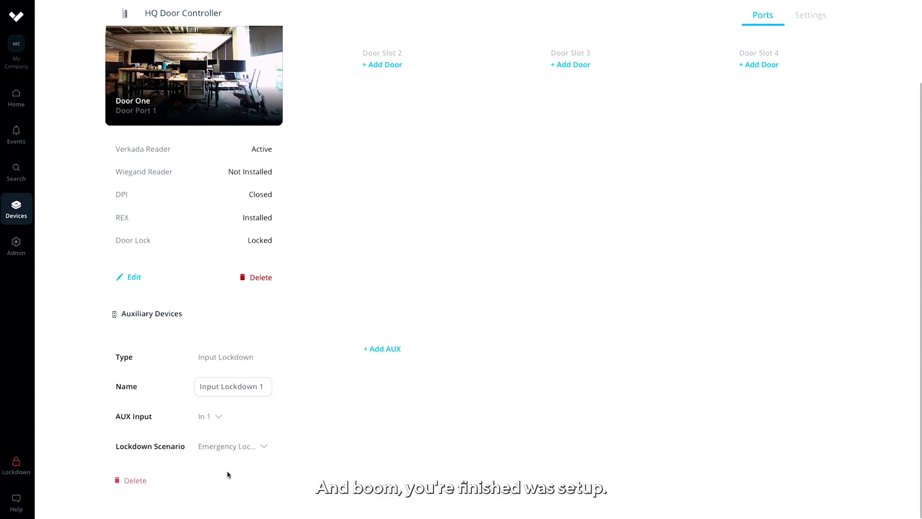